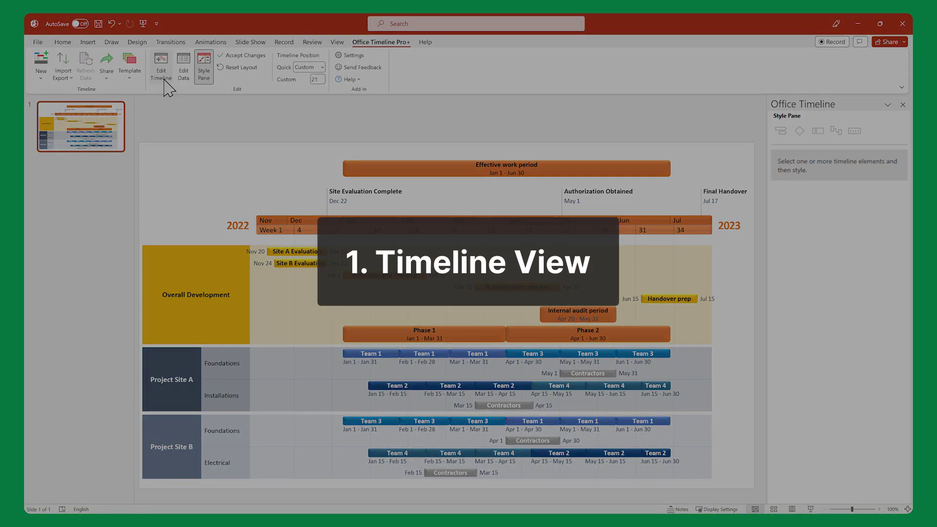
# Swap the Site A and Site B Evaluation rows and move Effective work period into Overall Development
pyautogui.click(164, 79)
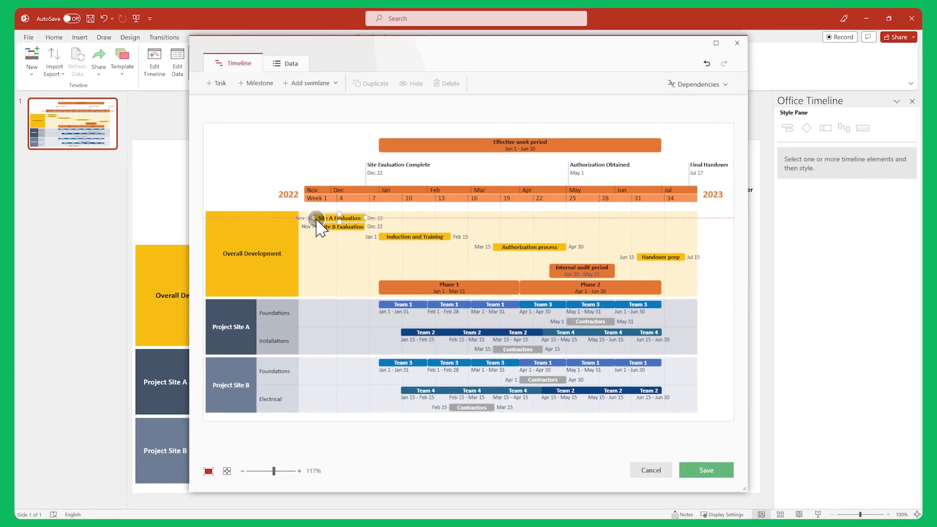
pyautogui.moveTo(317, 223); pyautogui.dragTo(314, 232)
pyautogui.click(395, 145)
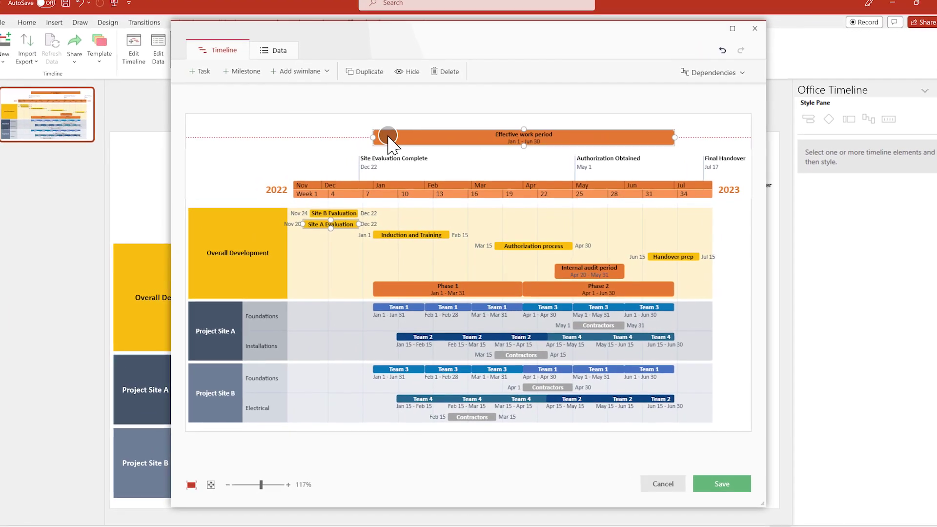
pyautogui.moveTo(390, 139); pyautogui.dragTo(386, 279)
pyautogui.moveTo(596, 329); pyautogui.dragTo(585, 396)
# Move Internal audit period above the timescale; put Authorization process and Handover prep on Induction and Training's row
pyautogui.moveTo(616, 260); pyautogui.dragTo(621, 132)
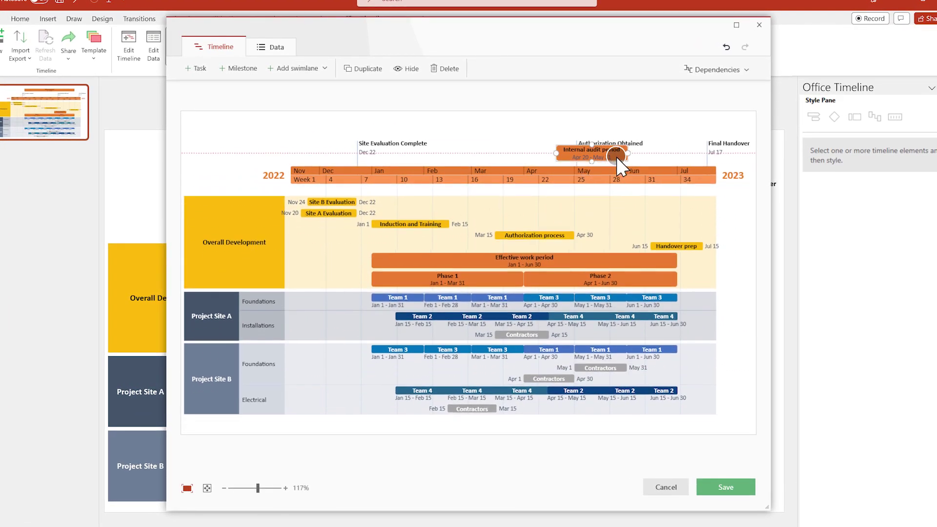
pyautogui.moveTo(571, 239); pyautogui.dragTo(575, 231)
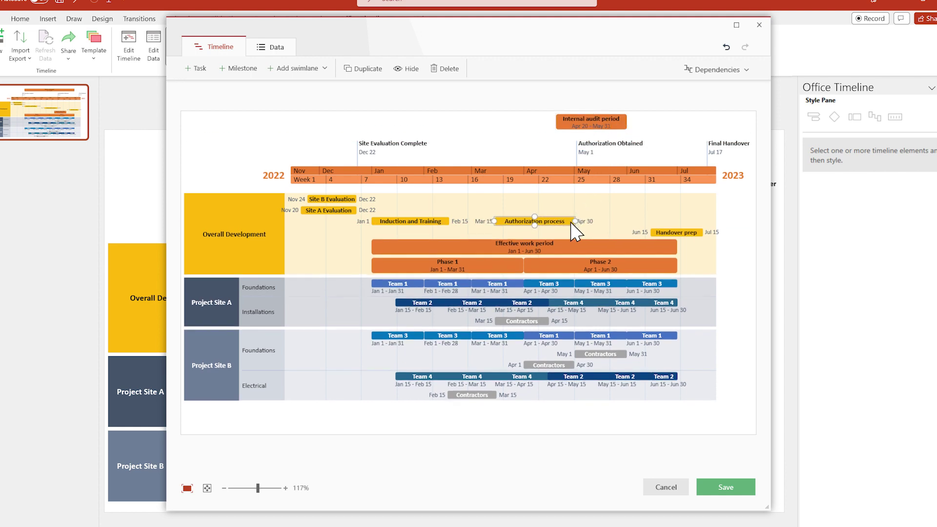
pyautogui.moveTo(654, 235); pyautogui.dragTo(653, 224)
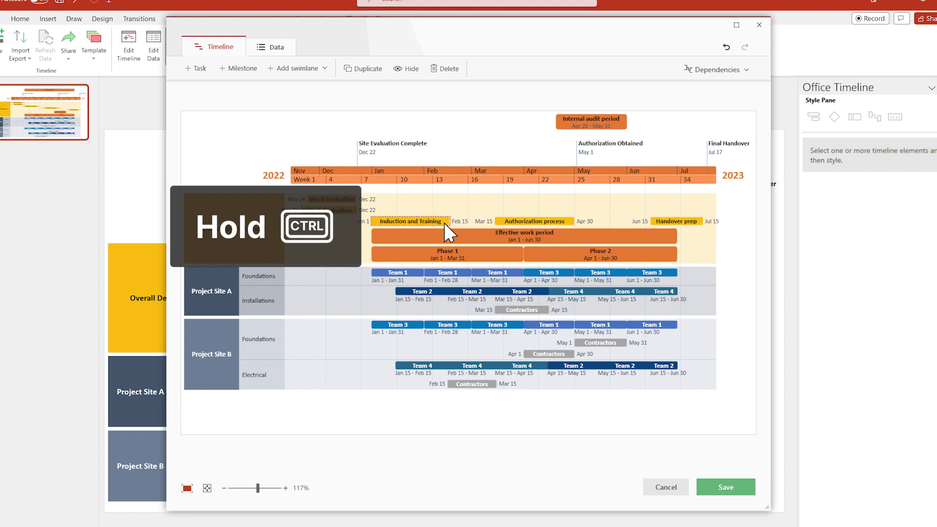
# Move Induction and Training below the Phase bars, Site A below Site B, and Overall Development above the timescale
pyautogui.moveTo(444, 232); pyautogui.dragTo(444, 259)
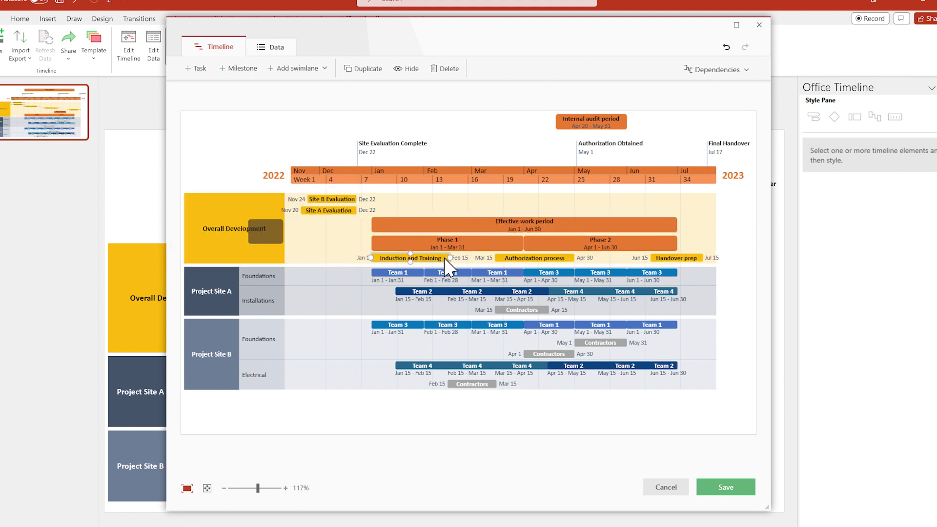
pyautogui.moveTo(230, 273); pyautogui.dragTo(269, 354)
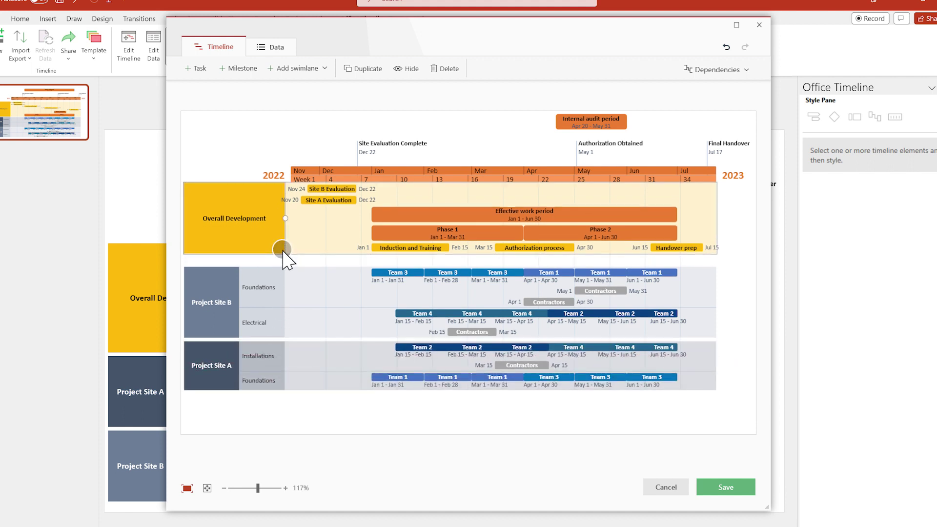
pyautogui.moveTo(284, 256); pyautogui.dragTo(286, 197)
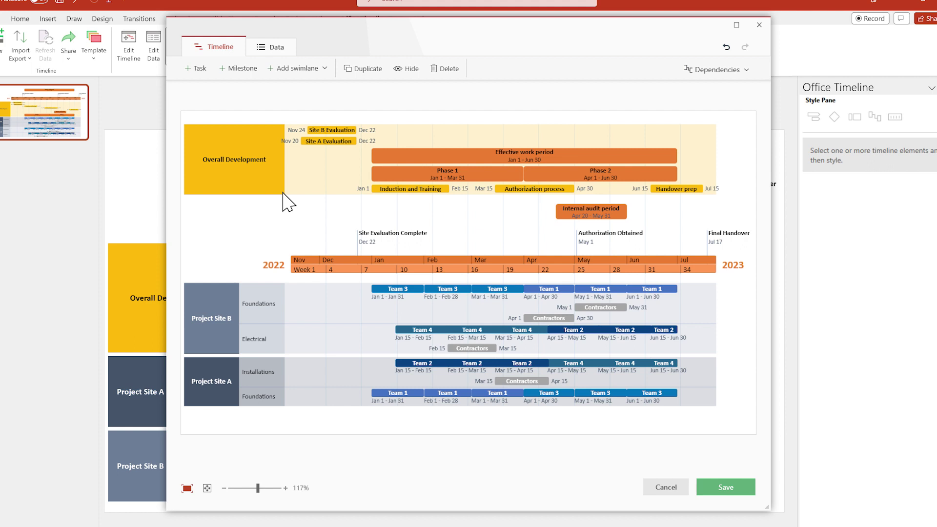
# Move the Electrical row into Project Site A and save the timeline to the slide
pyautogui.moveTo(277, 339); pyautogui.dragTo(279, 377)
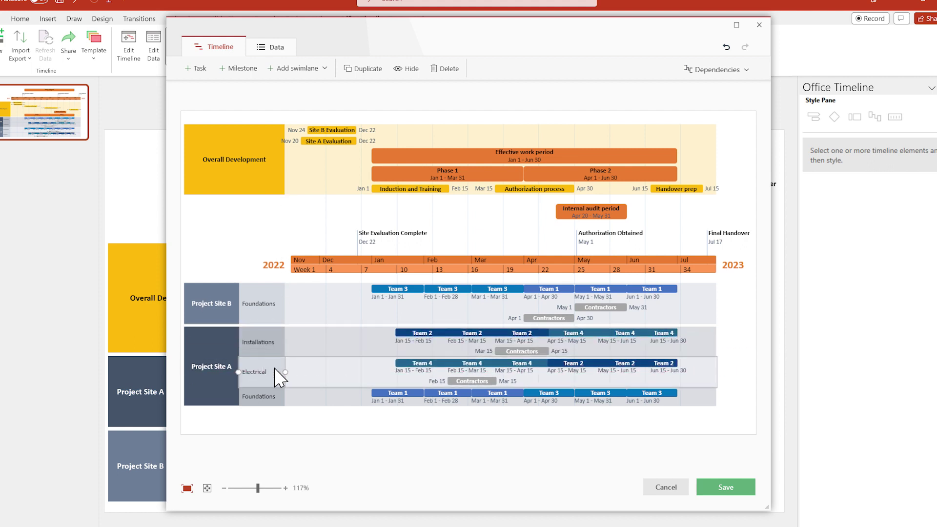
pyautogui.click(348, 275)
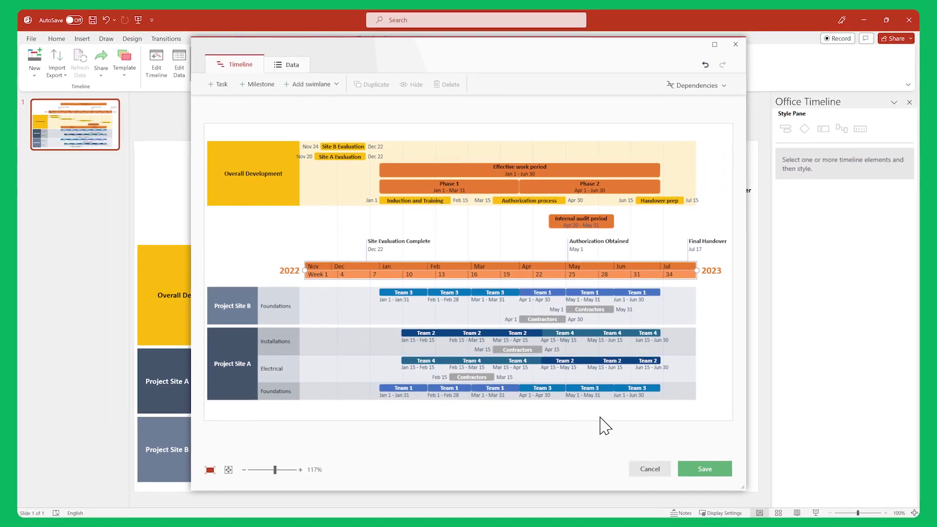
pyautogui.click(702, 476)
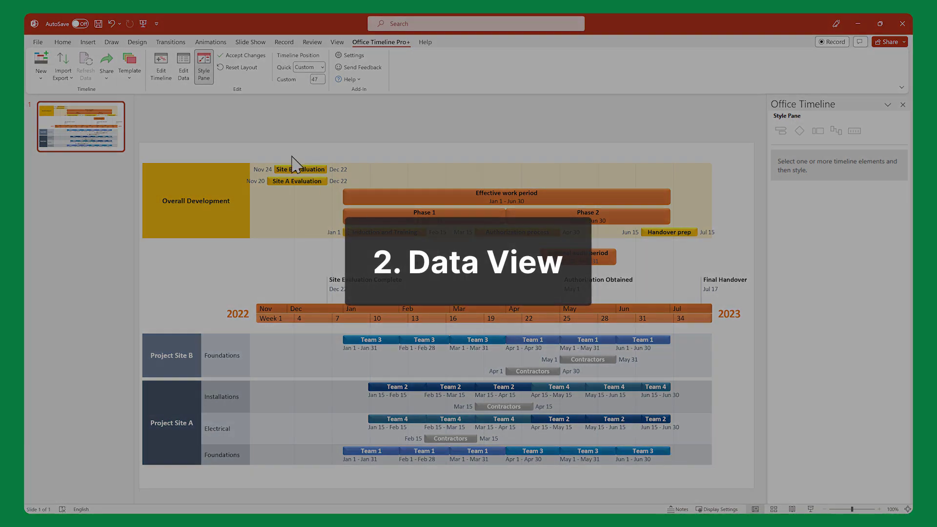
# In the data table, put Site A Evaluation before Site B, Project Site B above Overall Development, and Contractors rows above Team
pyautogui.click(185, 73)
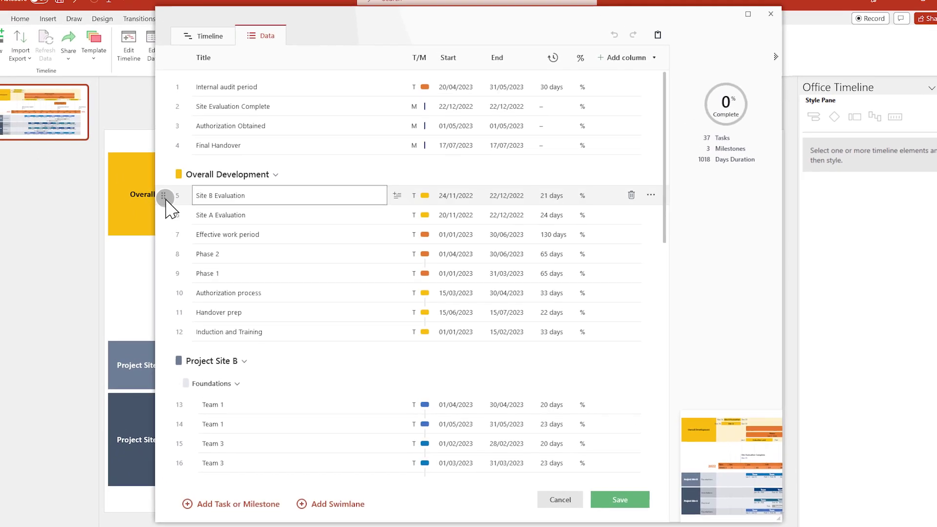
pyautogui.moveTo(169, 224)
pyautogui.mouseDown()
pyautogui.moveTo(167, 236)
pyautogui.moveTo(172, 165)
pyautogui.mouseUp()
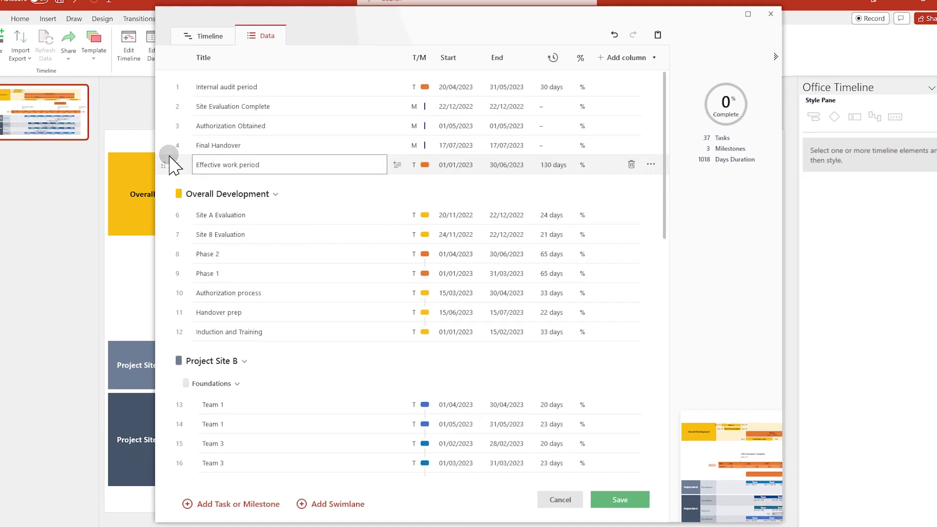
pyautogui.moveTo(166, 194); pyautogui.dragTo(165, 194)
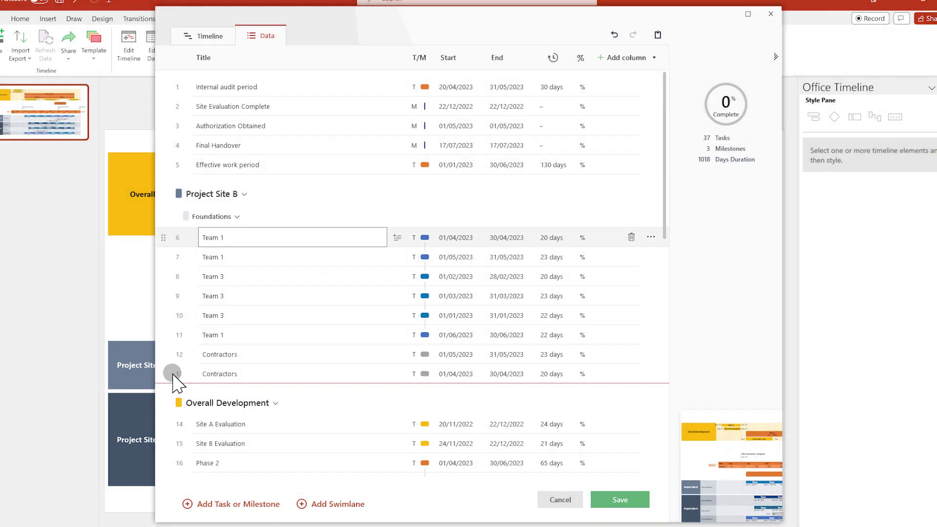
pyautogui.moveTo(176, 379); pyautogui.dragTo(178, 394)
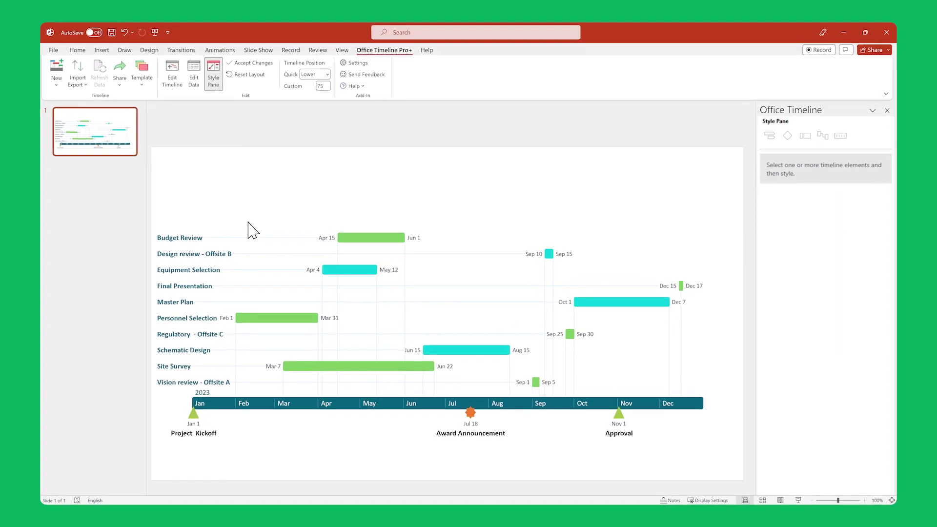
# Sort the Gantt chart data by Start date, earliest first, and save it to the slide
pyautogui.click(193, 74)
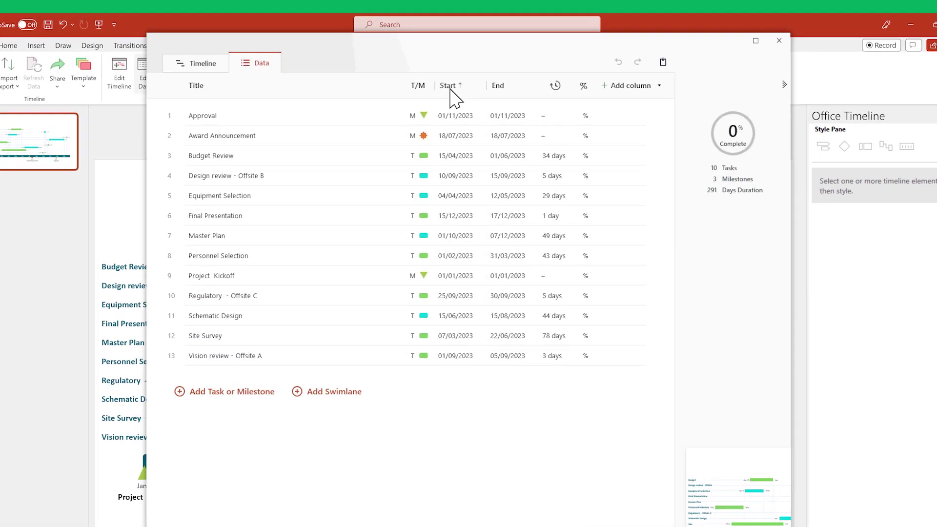
pyautogui.click(451, 79)
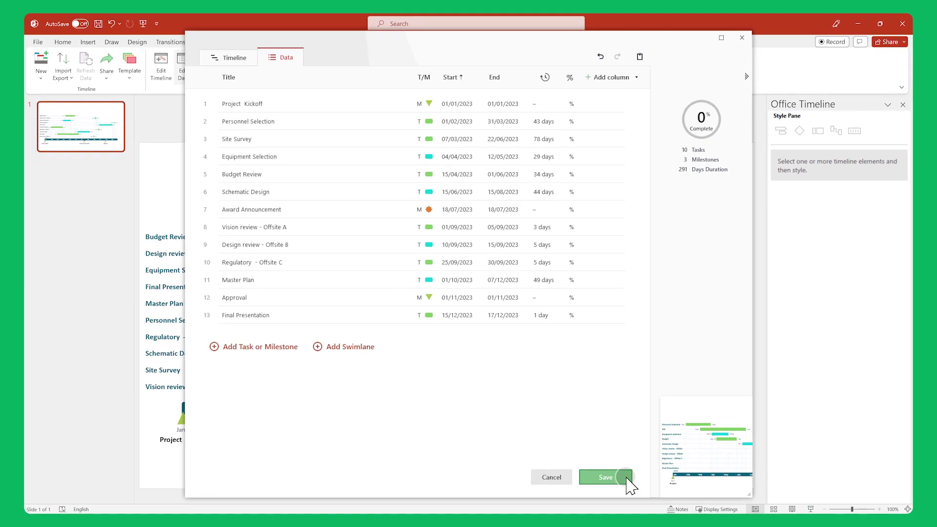
pyautogui.click(625, 479)
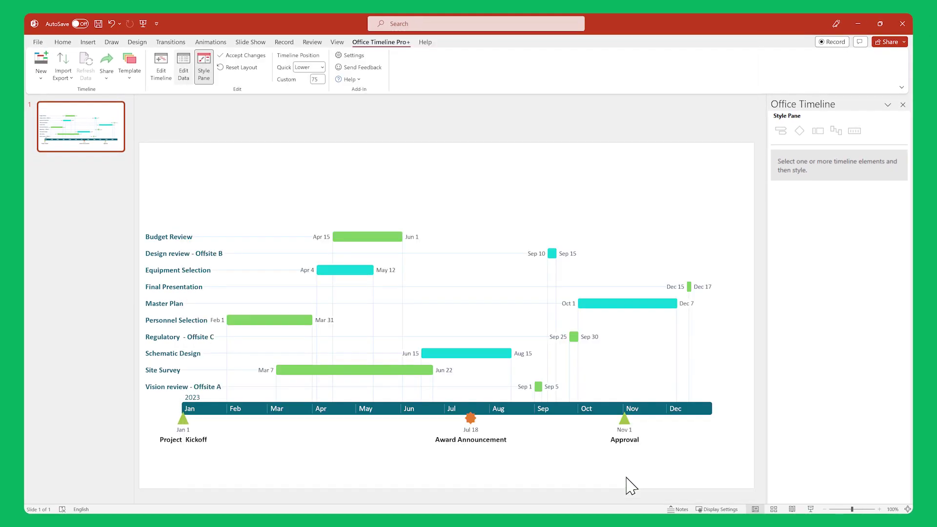